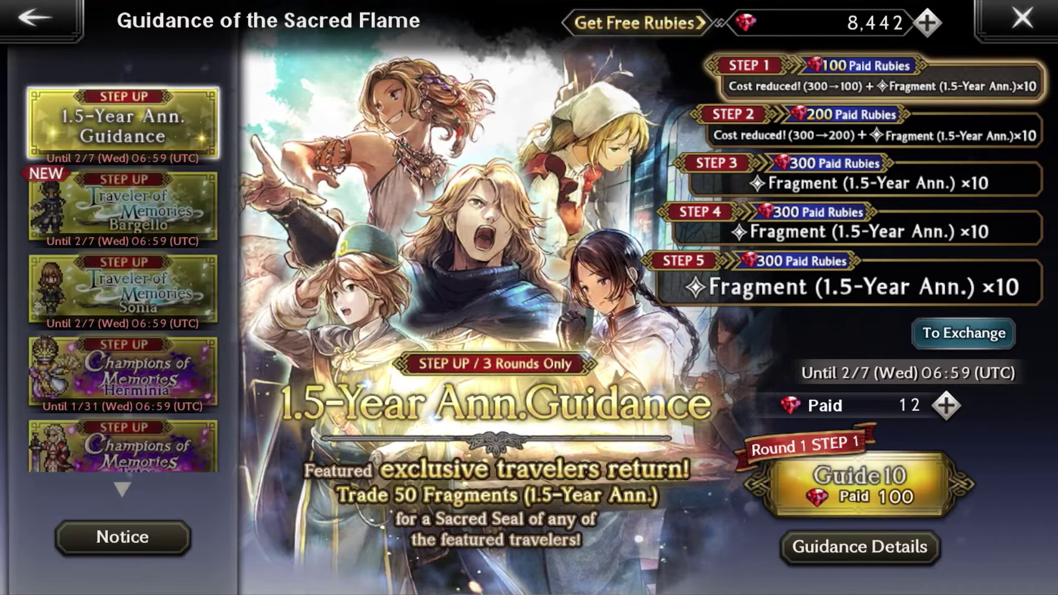
scroll(123, 281, down, 5)
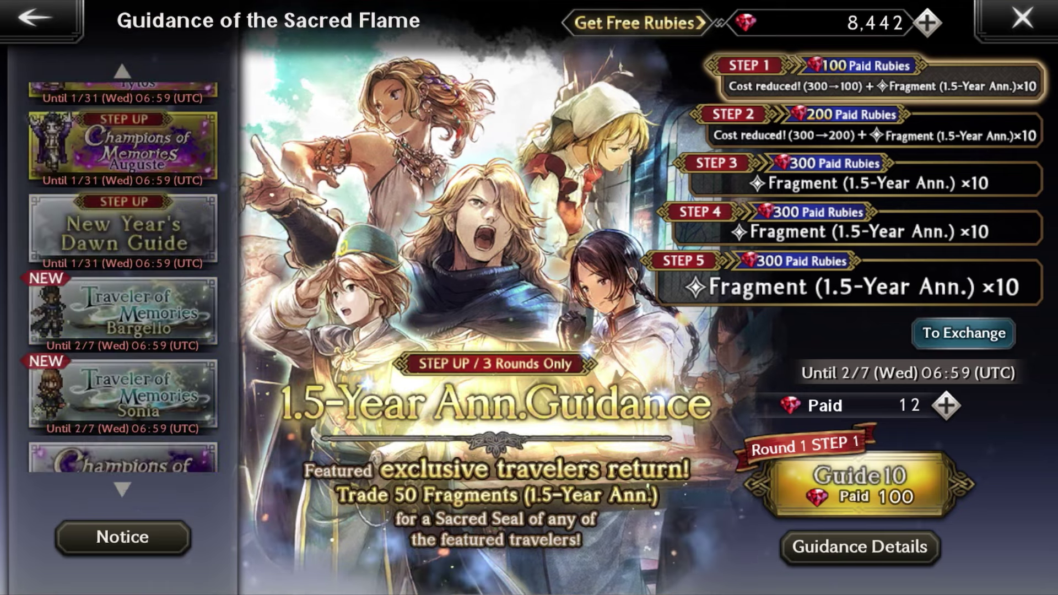
scroll(123, 282, down, 4)
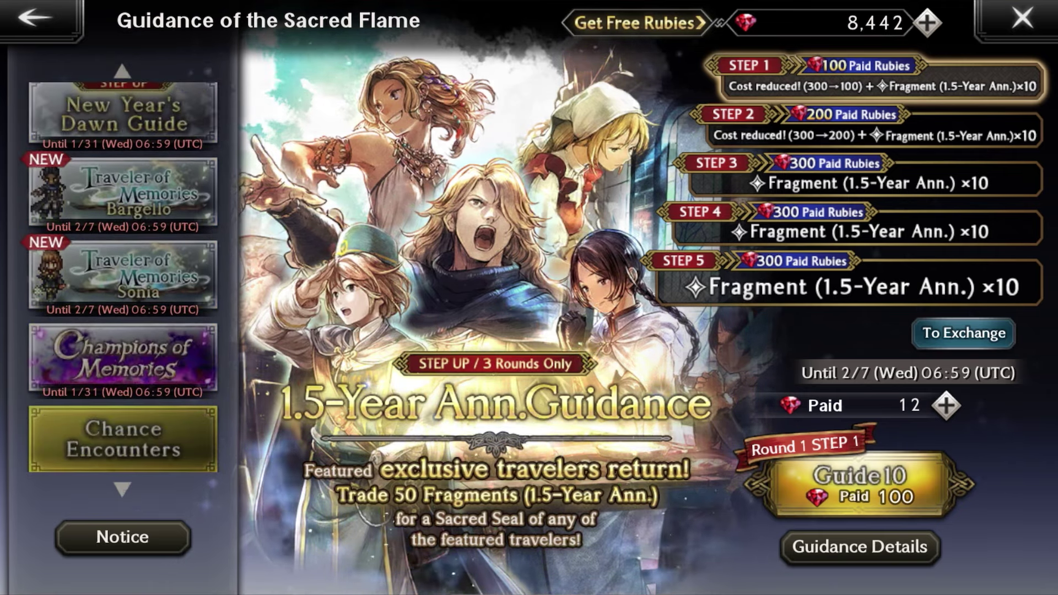
scroll(123, 281, up, 10)
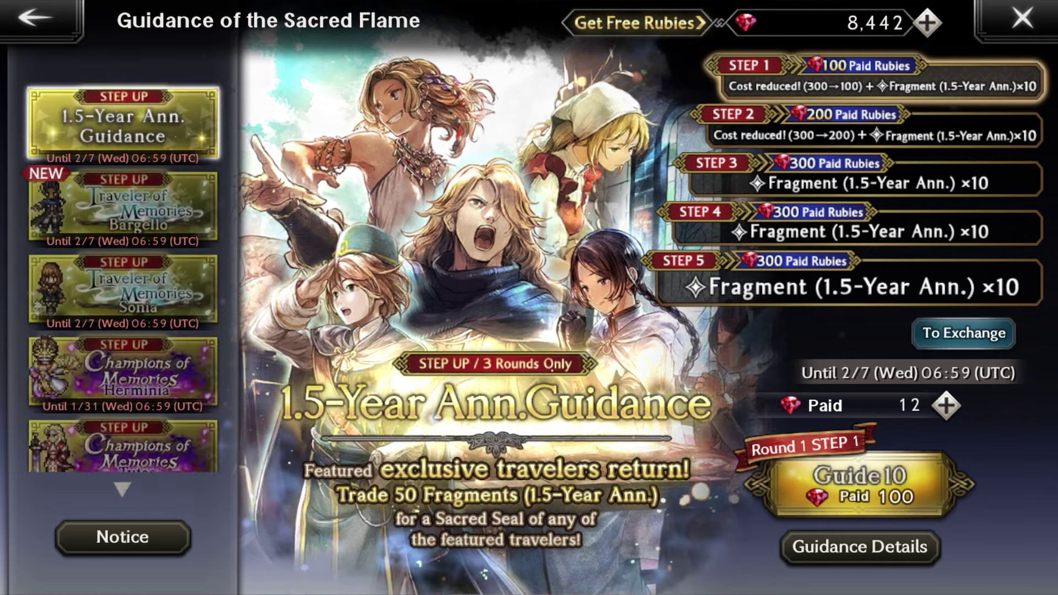
scroll(123, 281, down, 5)
scroll(123, 281, down, 4)
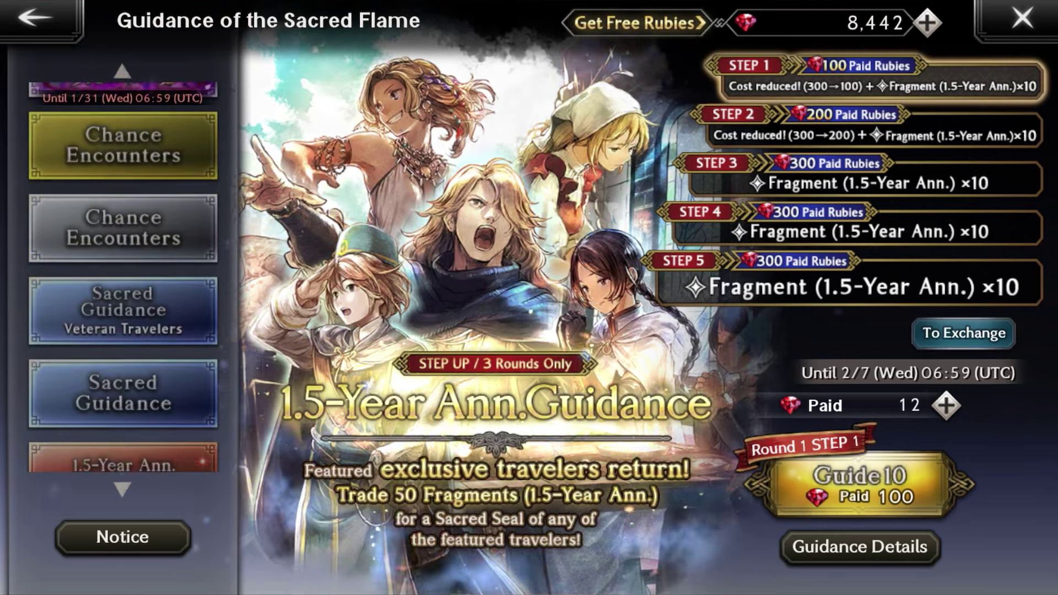
scroll(123, 281, up, 8)
scroll(123, 281, down, 5)
scroll(123, 281, down, 5)
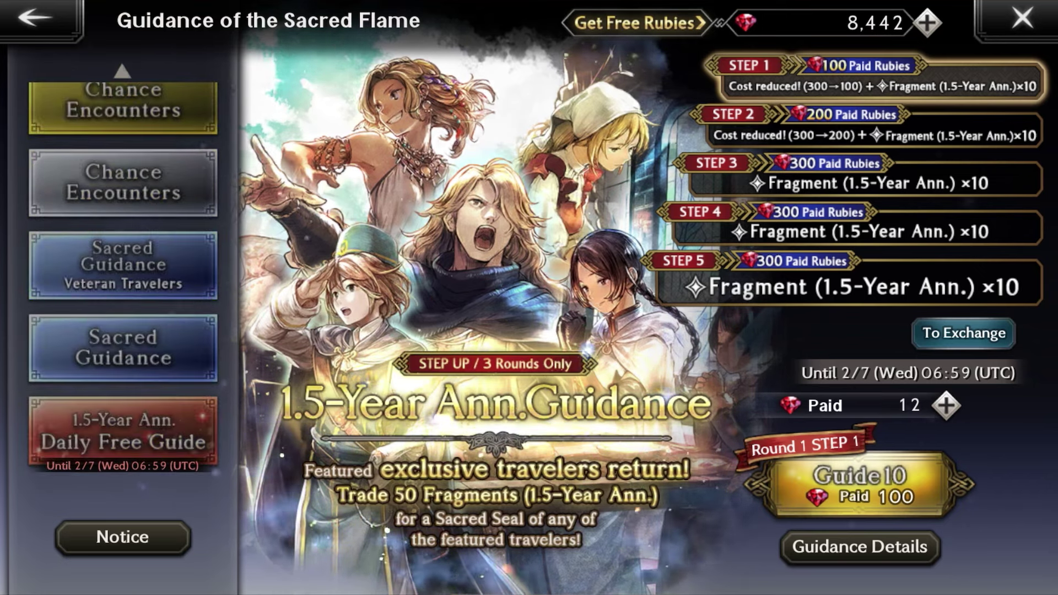
Step: Go to Sacred Guidance and select the Traveler of Memories Bargello step-up banner
click(123, 348)
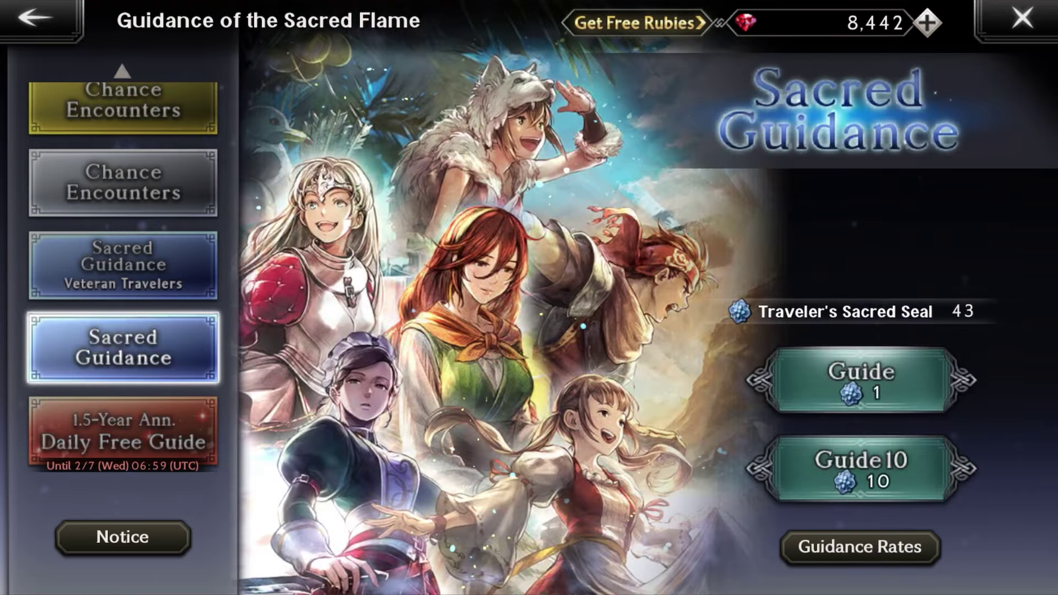
scroll(122, 273, up, 6)
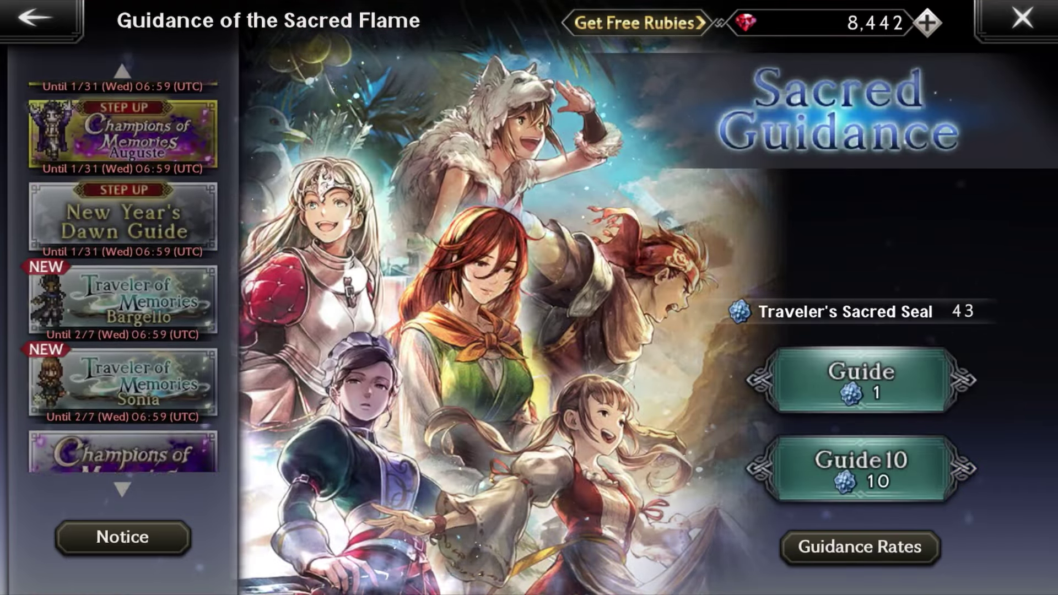
scroll(122, 272, up, 5)
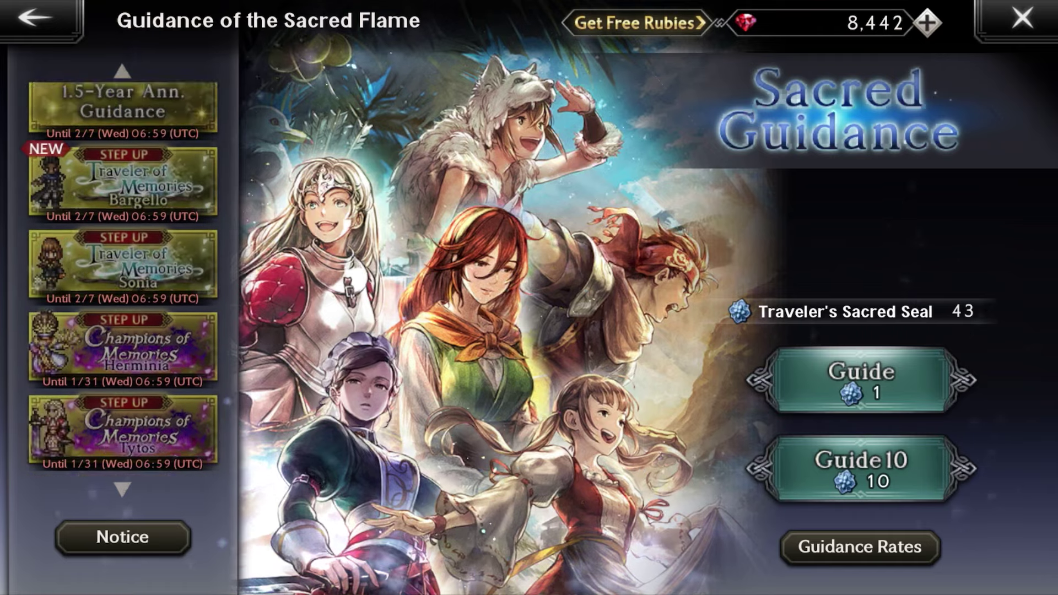
click(123, 207)
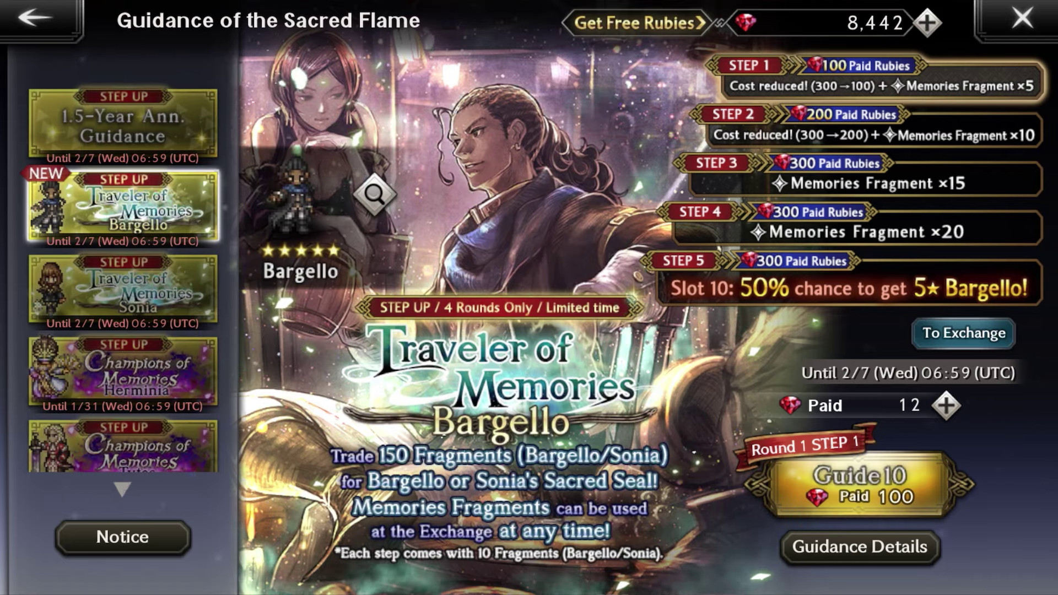
scroll(122, 290, down, 1)
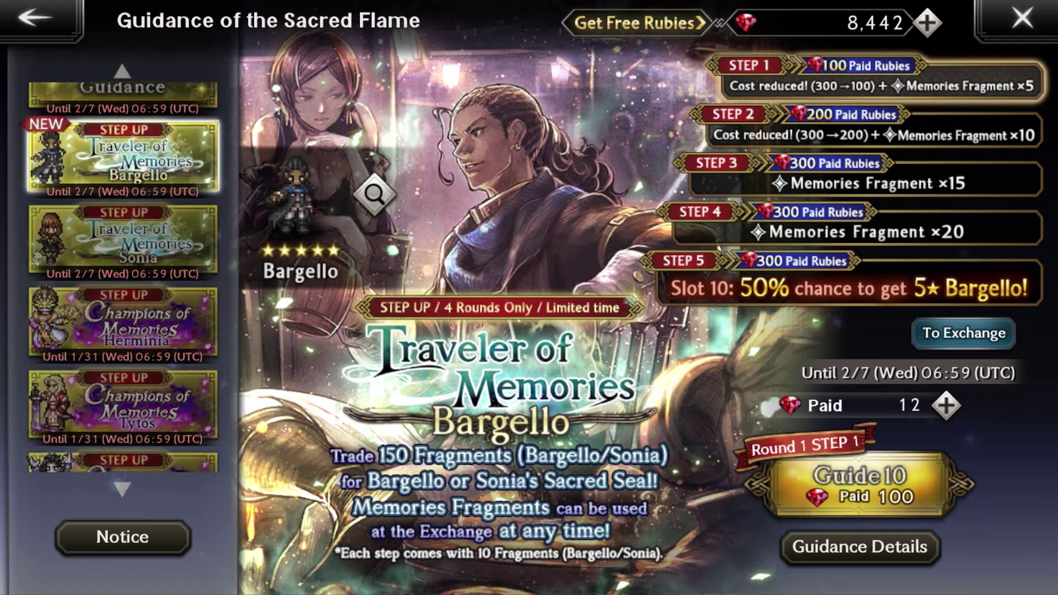
Step: Browse the Sonia step-up banner, then the limited-time Traveler of Memories Sonia banner
click(123, 238)
scroll(123, 289, up, 2)
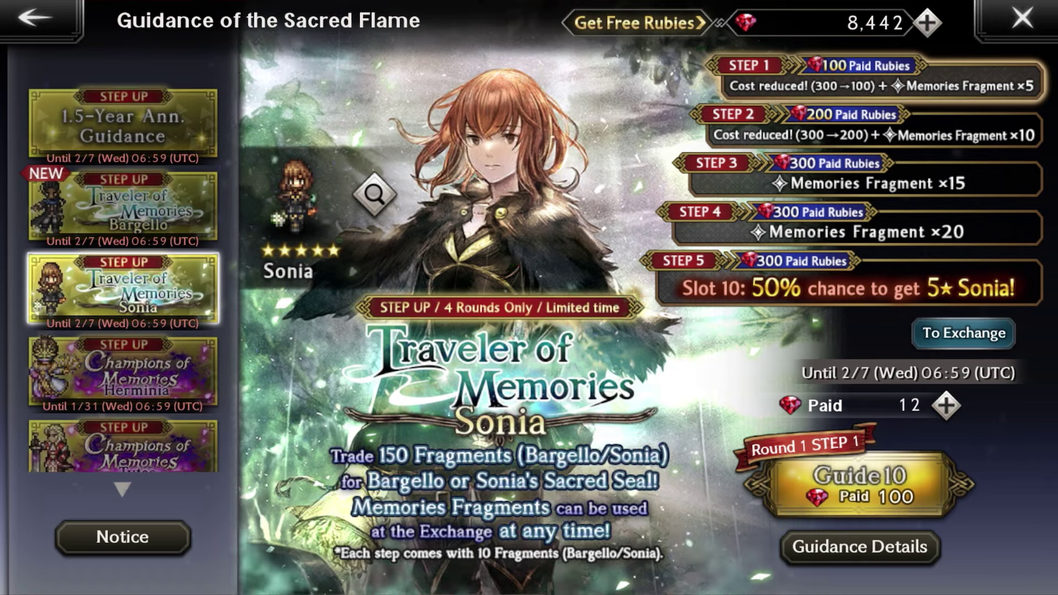
scroll(123, 289, down, 5)
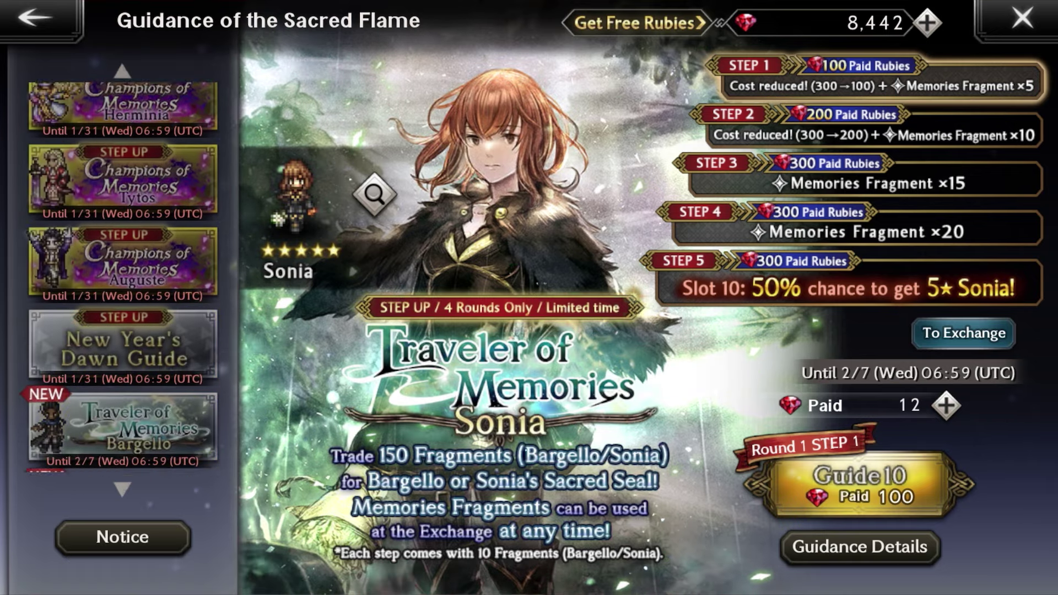
scroll(122, 289, down, 3)
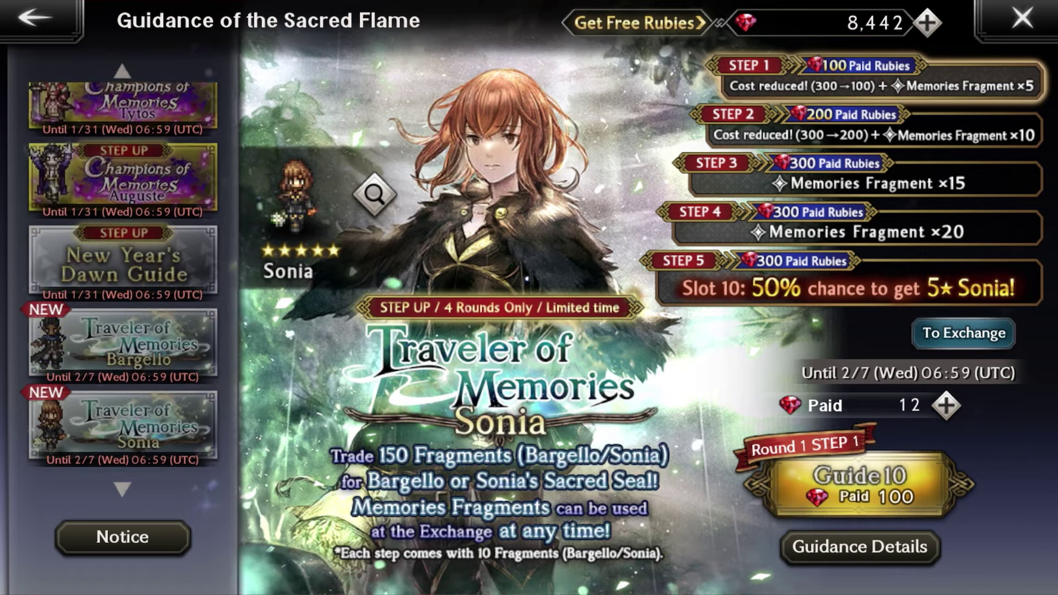
scroll(123, 289, down, 3)
scroll(122, 289, down, 3)
scroll(122, 290, down, 2)
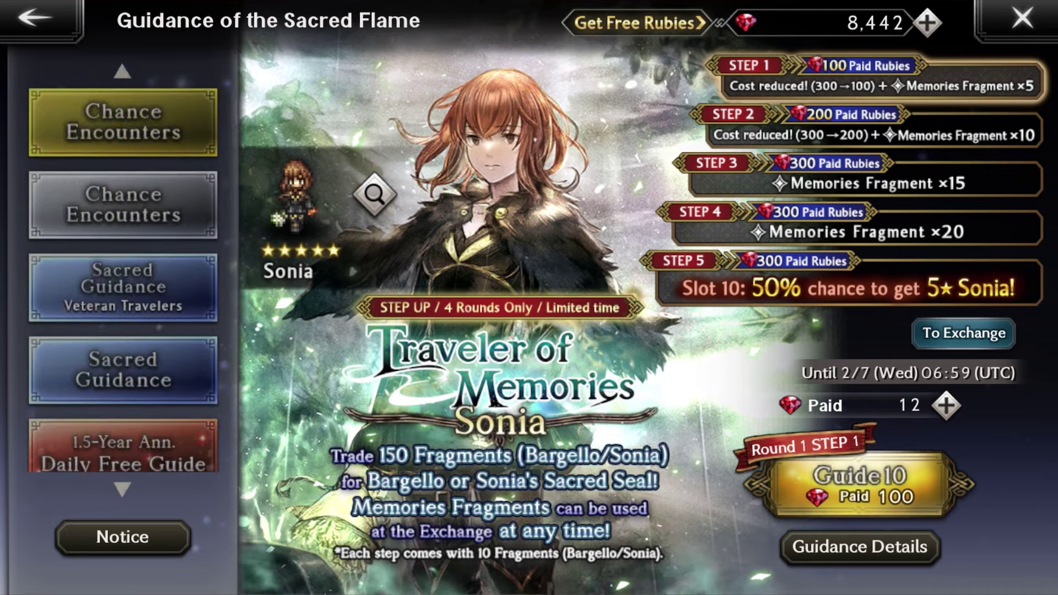
scroll(123, 290, up, 4)
scroll(123, 290, up, 3)
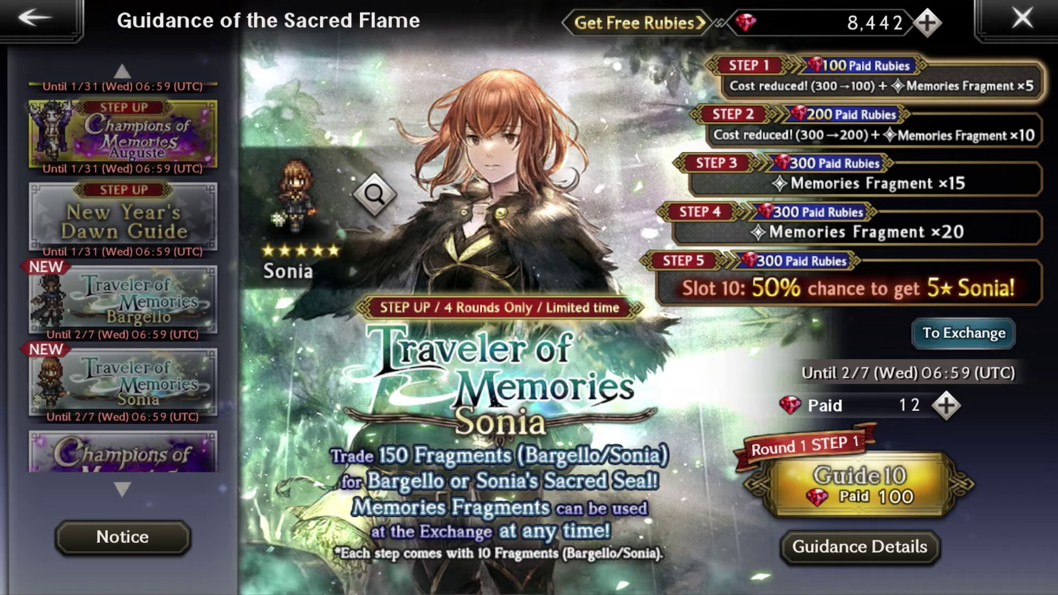
scroll(122, 290, down, 1)
click(122, 225)
click(122, 308)
scroll(123, 289, down, 2)
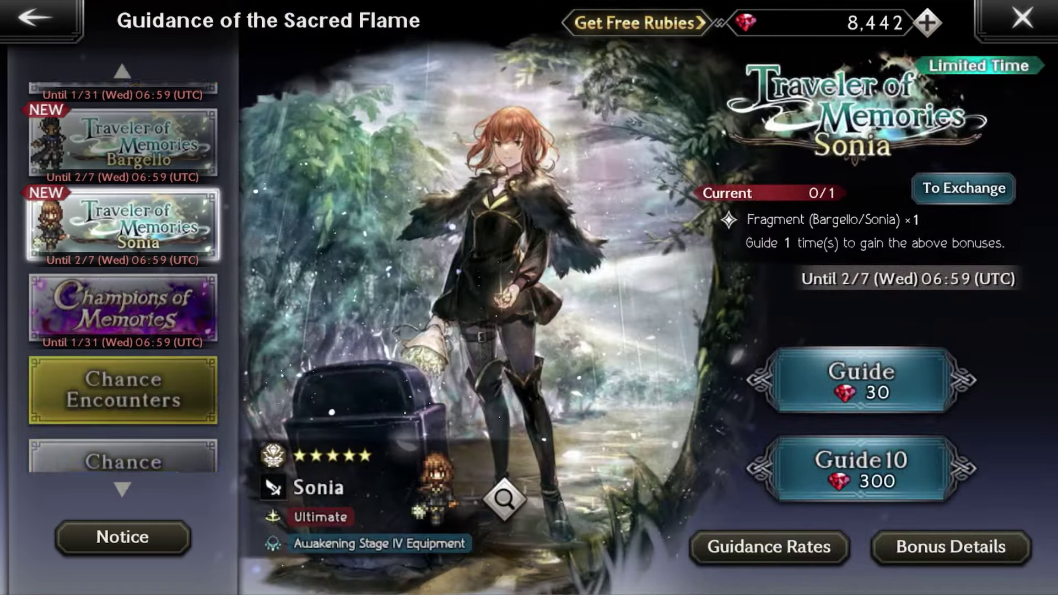
scroll(123, 290, down, 3)
scroll(122, 290, down, 2)
Step: Pull Guide 10 on the standard Sacred Guidance banner, spending seals down to 3
click(122, 410)
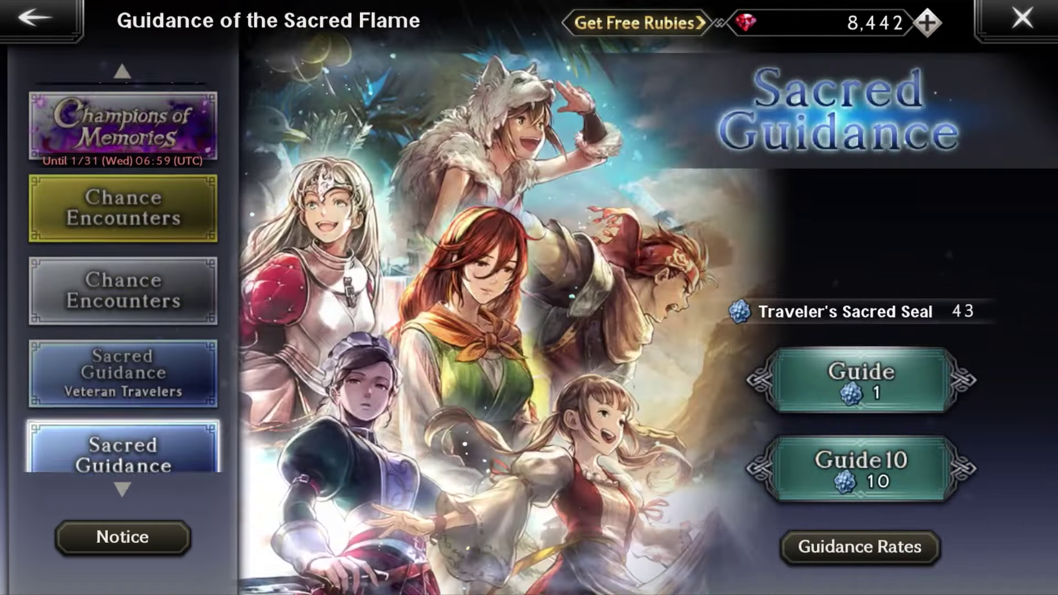
scroll(123, 289, up, 1)
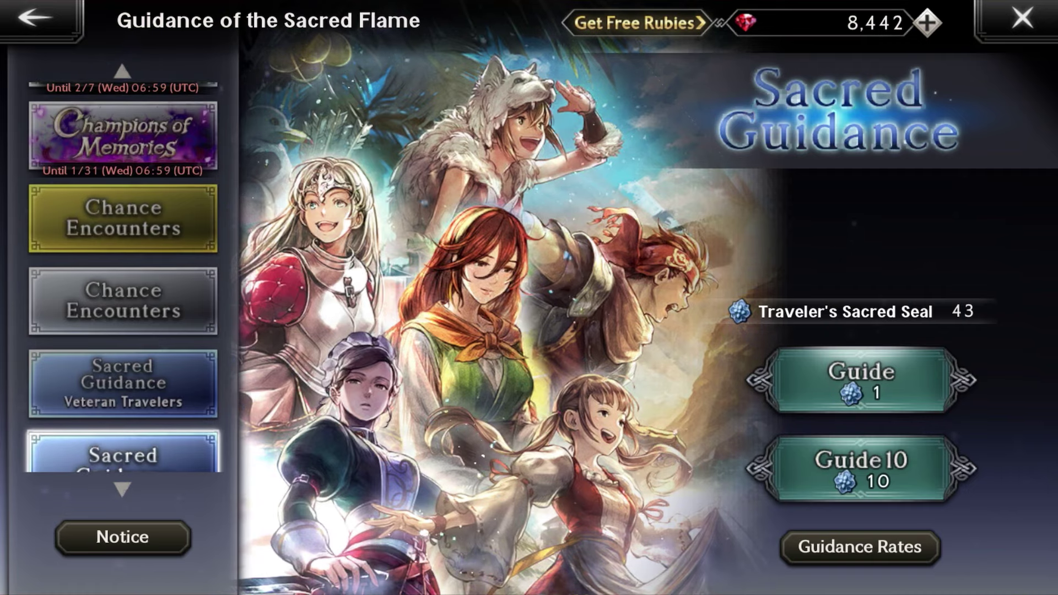
click(860, 380)
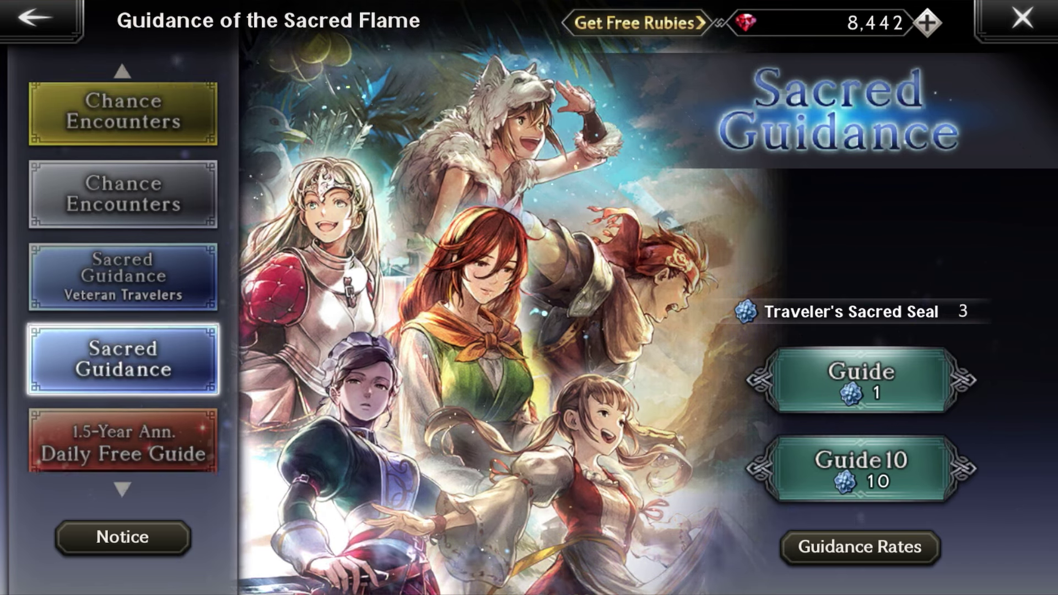
scroll(124, 273, up, 2)
scroll(124, 273, up, 2)
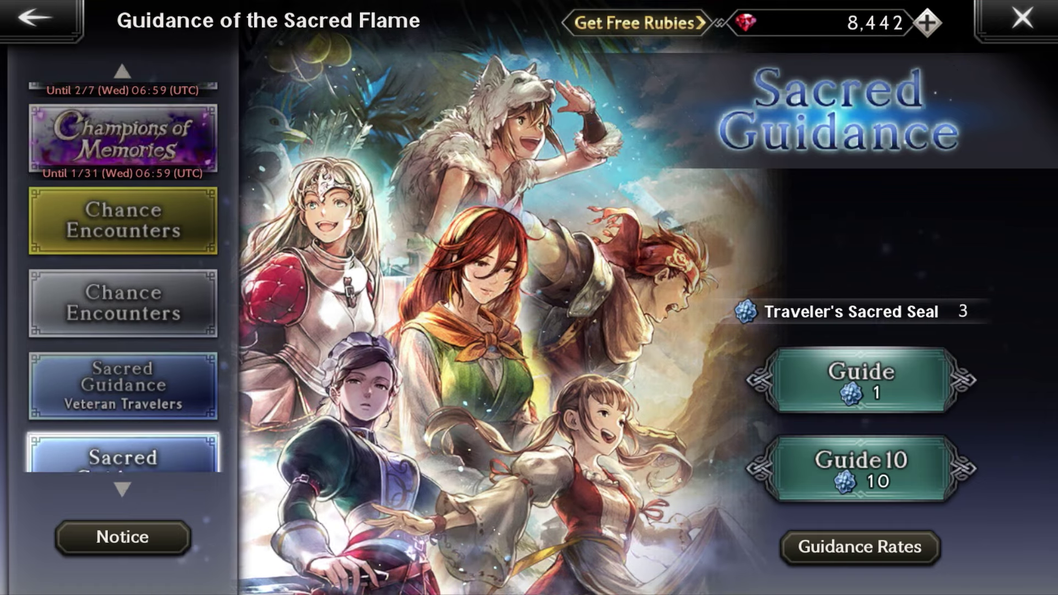
Step: Spend one Veteran's Sacred Seal on the Veteran Travelers banner, obtaining 5★ Warrior Lionel
click(124, 385)
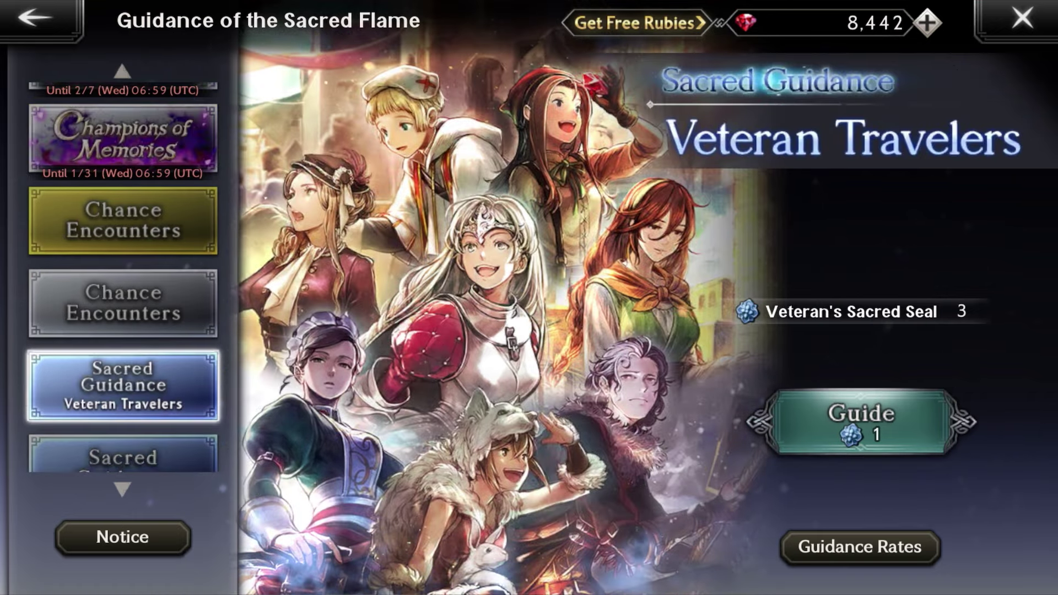
click(860, 421)
click(660, 398)
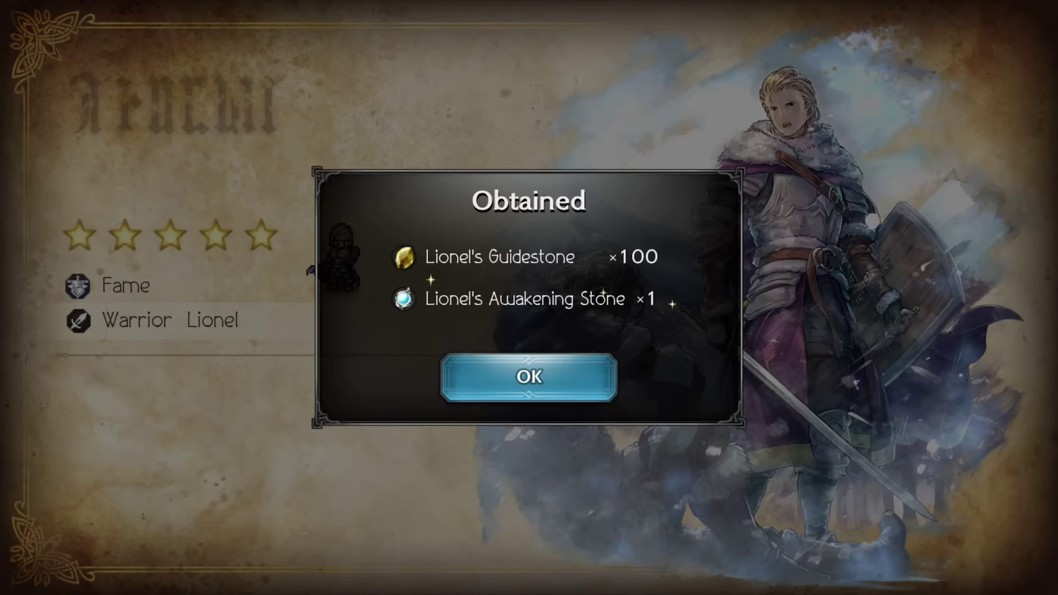
click(530, 379)
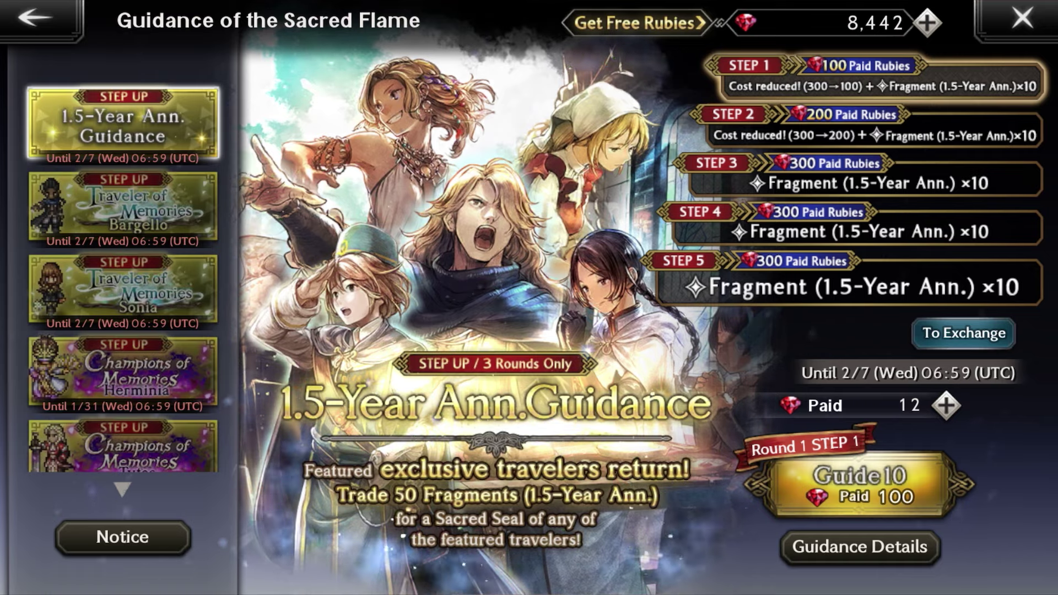
scroll(123, 281, down, 5)
Step: Do a 300-ruby Guide 10 on the Traveler of Memories Bargello banner
click(123, 332)
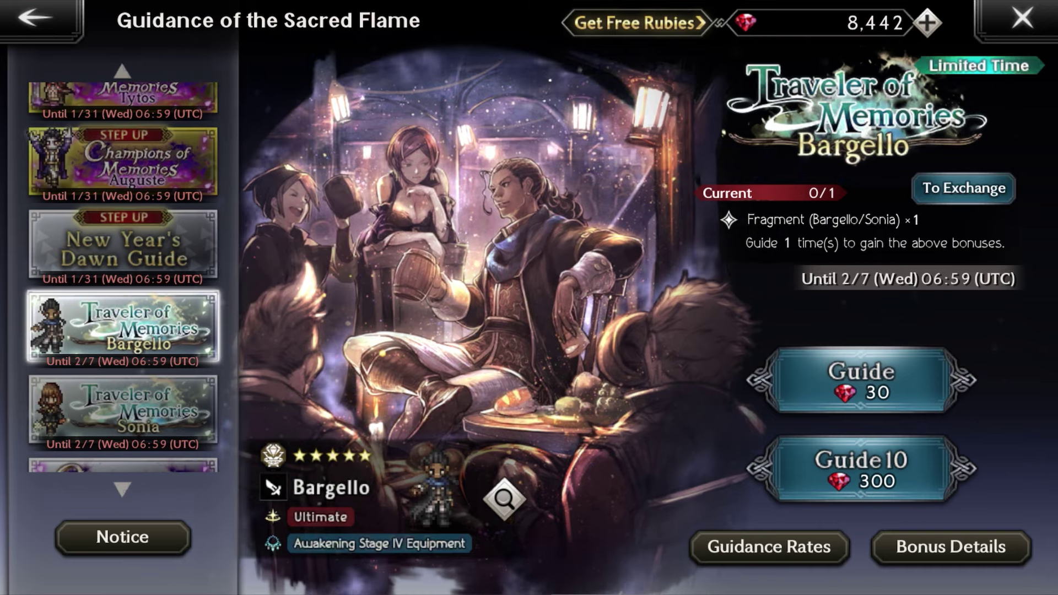
click(860, 469)
click(668, 502)
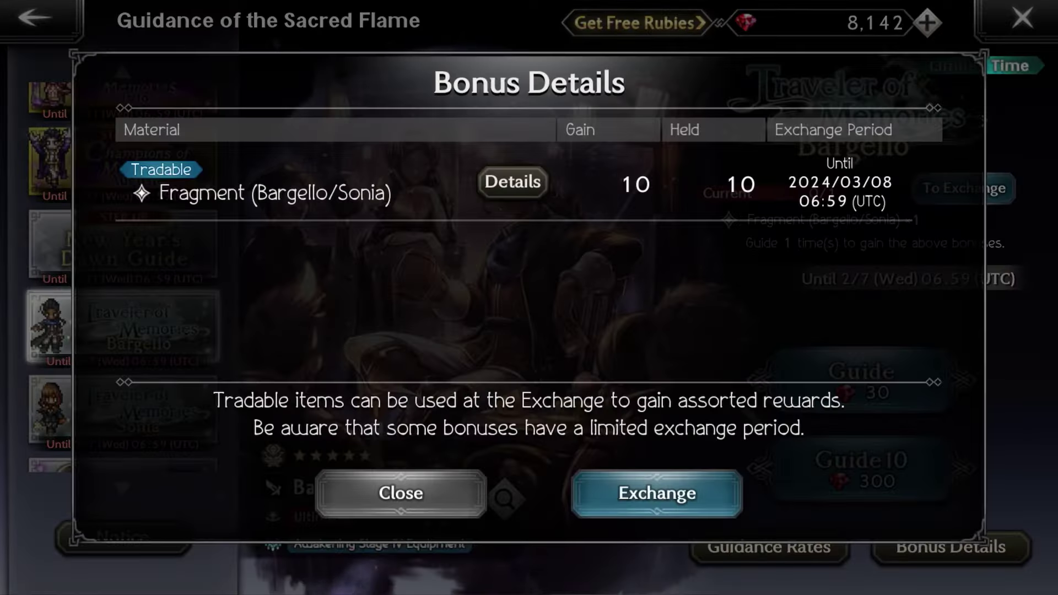
Step: Close the fragment bonus summary and do another Bargello Guide 10, summoning Bargello
click(400, 493)
click(862, 470)
click(659, 488)
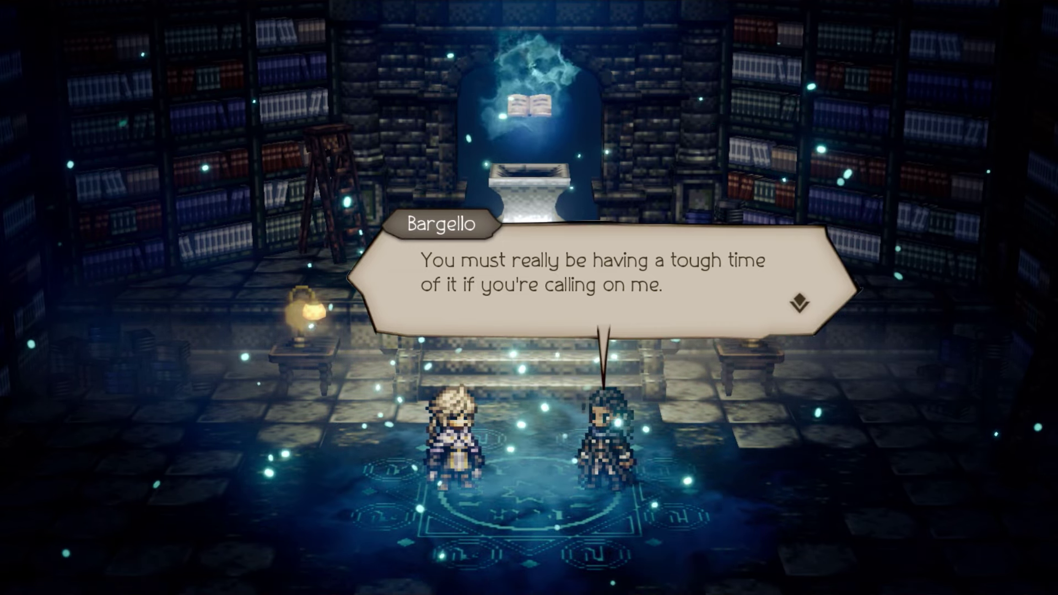
Step: Advance through Bargello's introduction lines until his banner returns with 7,542 rubies
key(Return)
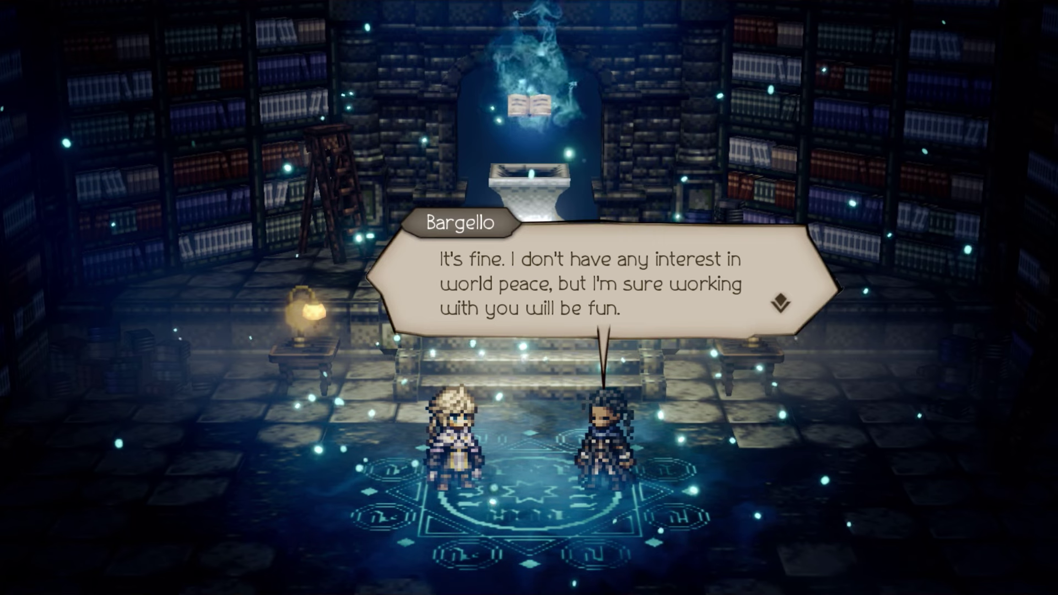
key(Return)
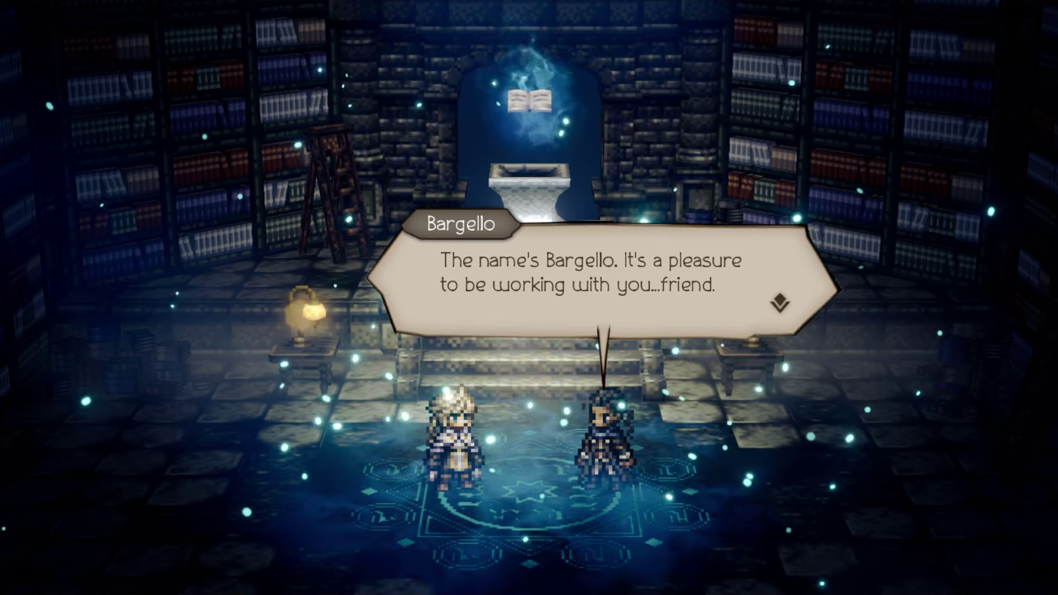
key(Return)
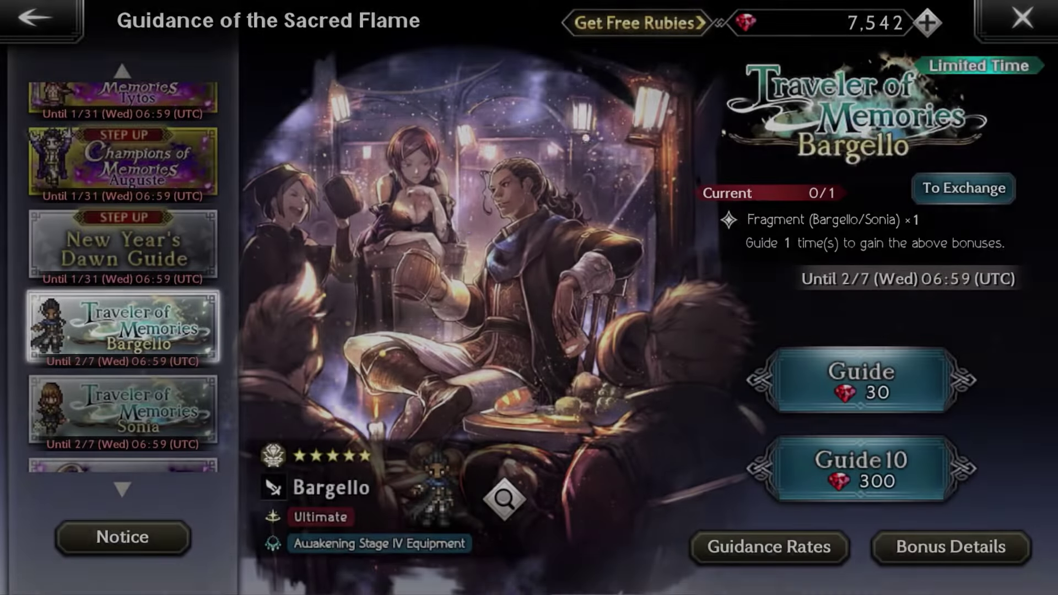
Step: Check the Bonus Details, then start two more 300-ruby Bargello ten-pulls, dropping rubies to 6,942
key(Return)
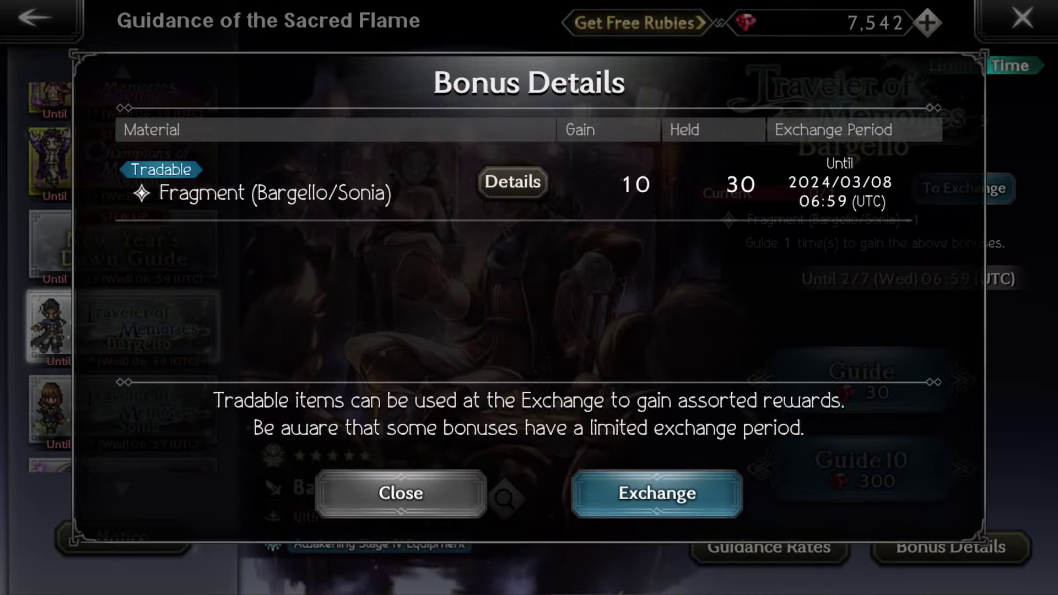
key(Return)
click(861, 469)
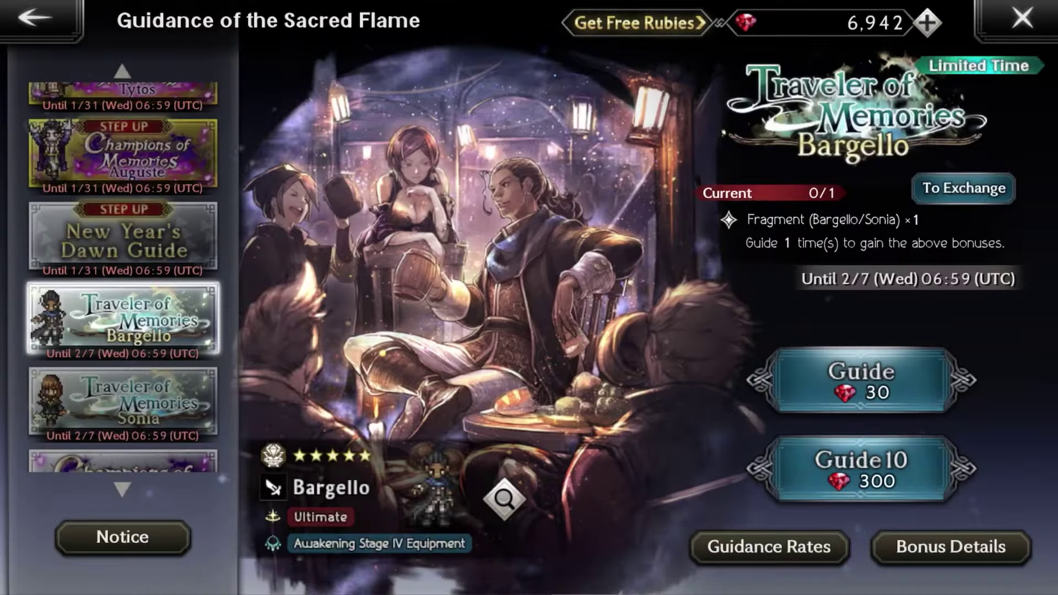
click(861, 469)
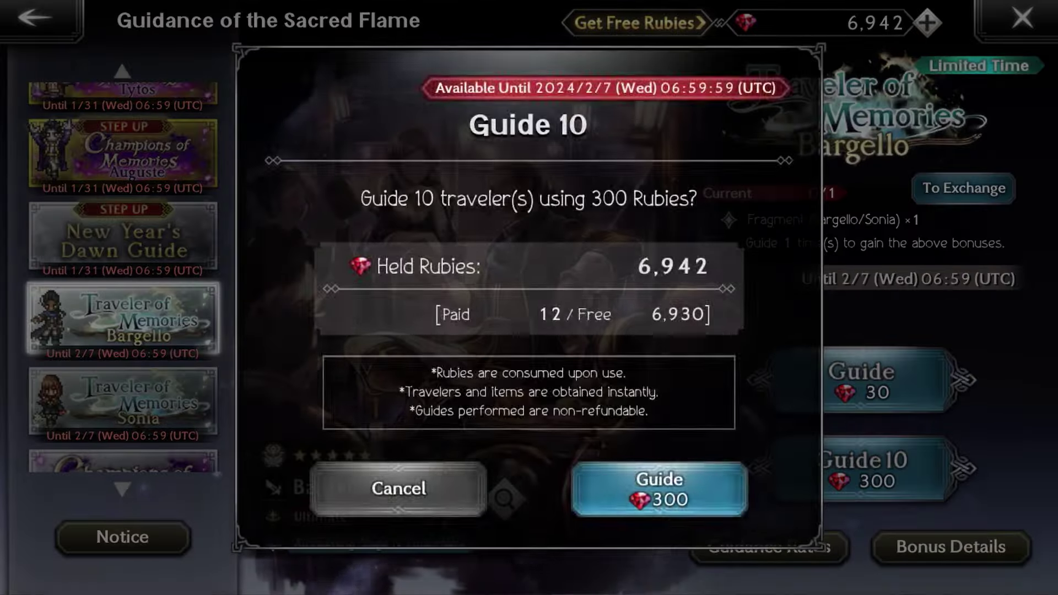
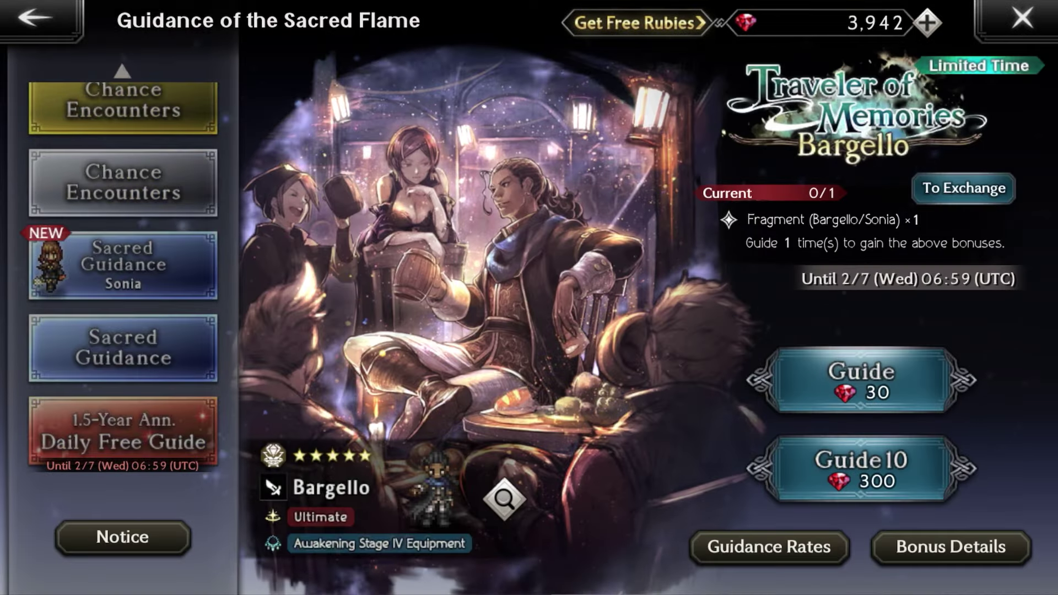
Step: Switch to Sonia's Sacred Guidance banner and start one guide, spending one Sonia's Sacred Seal
click(124, 265)
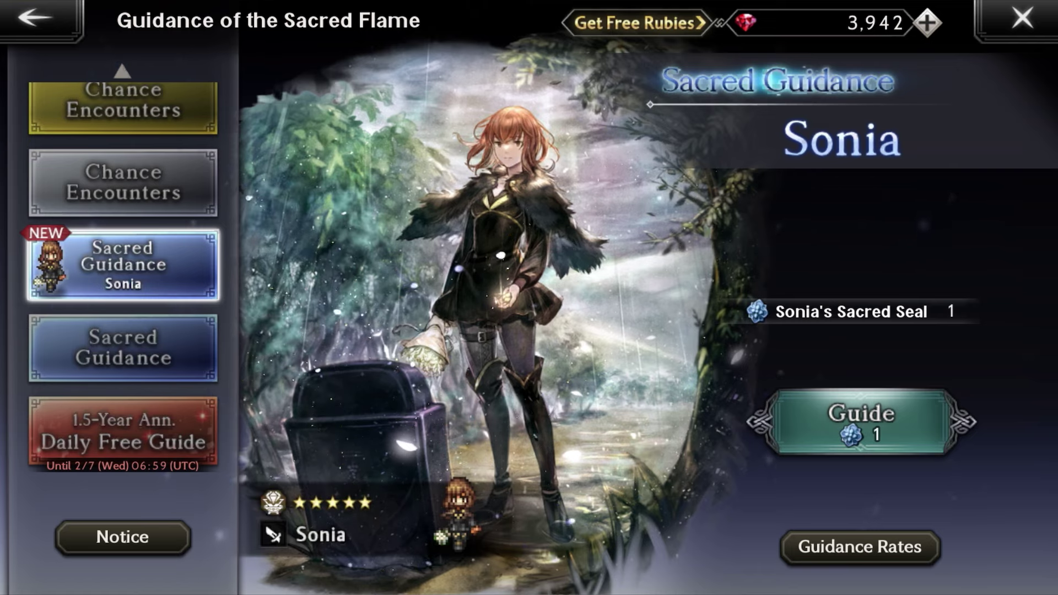
click(860, 422)
click(658, 398)
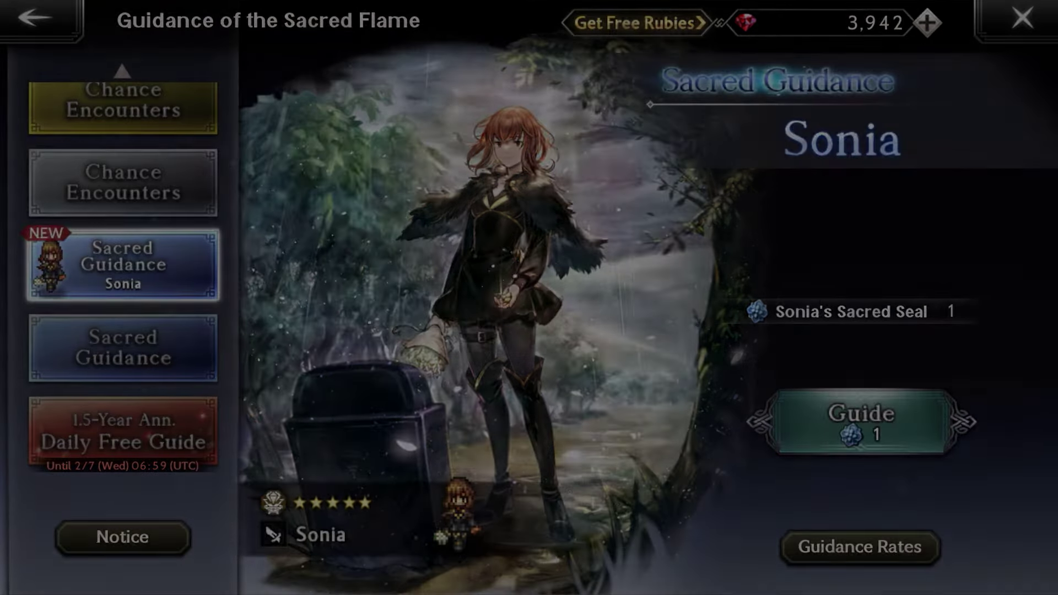